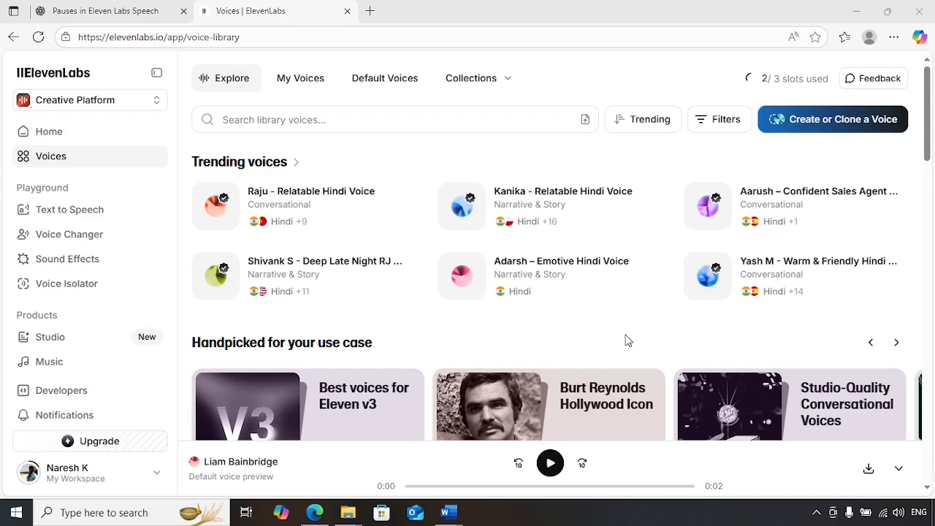
# - Review the options for adding a new voice and start the subscription needed for Instant Voice Clone
pyautogui.click(833, 126)
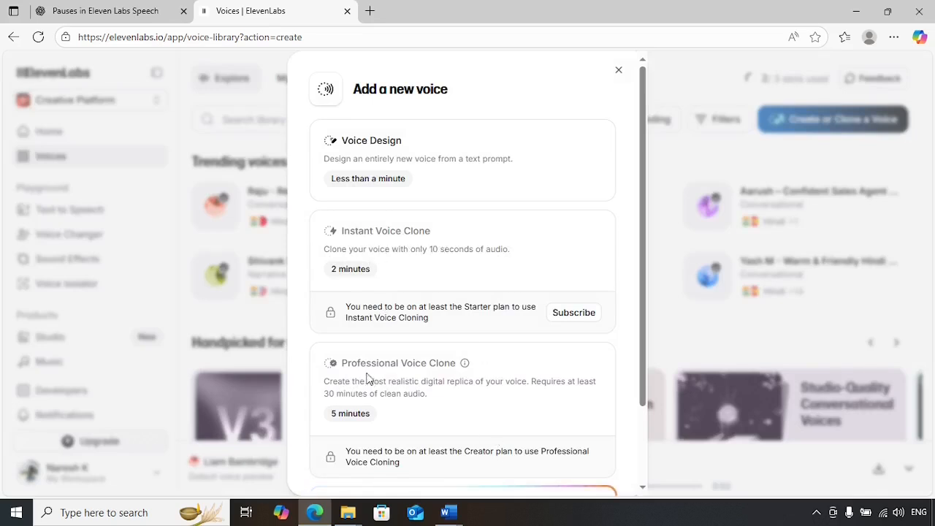
pyautogui.scroll(-2, 397, 385)
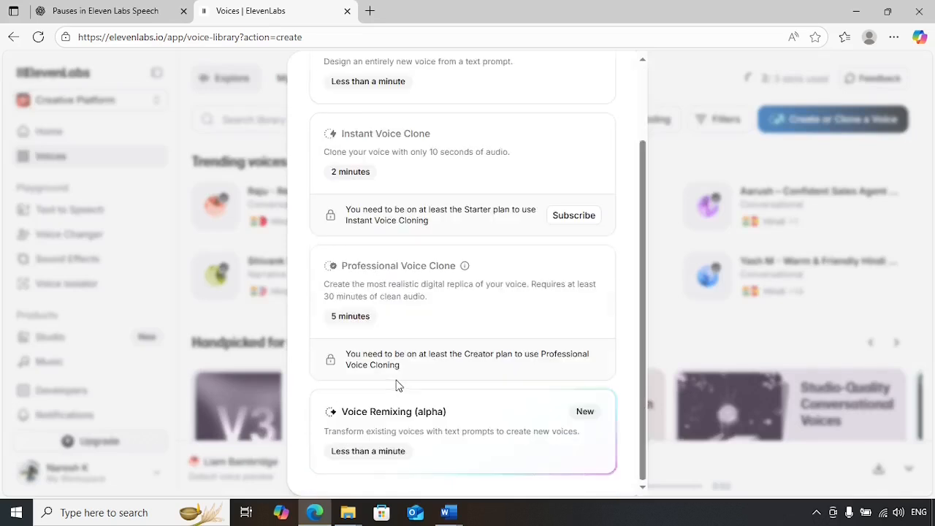
pyautogui.scroll(2, 417, 397)
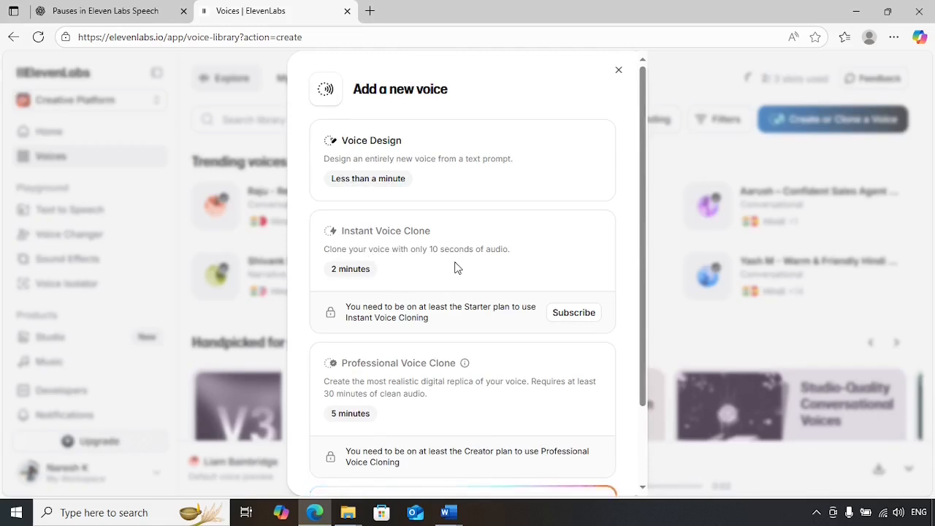
pyautogui.click(554, 313)
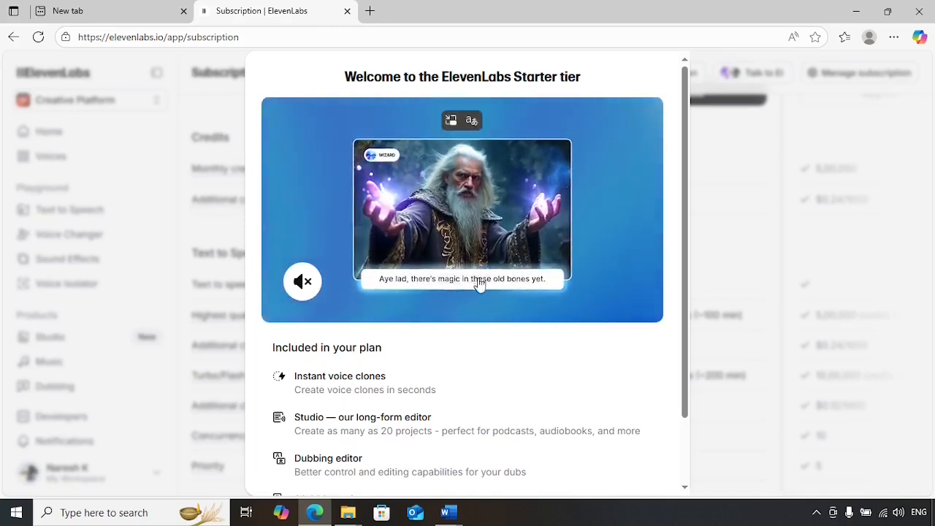
# - Dismiss the Starter tier welcome message and review the Starter plan on the subscription page
pyautogui.scroll(-3, 549, 285)
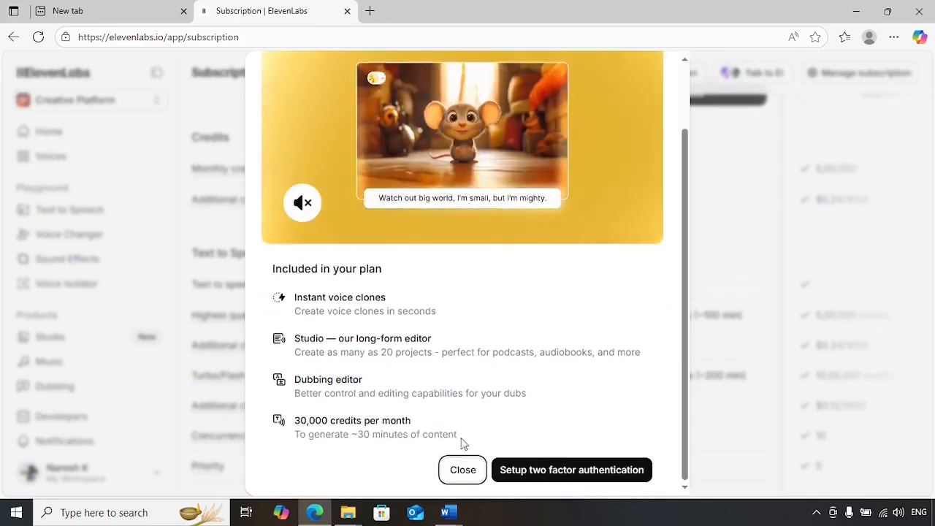
pyautogui.click(461, 468)
pyautogui.scroll(3, 504, 418)
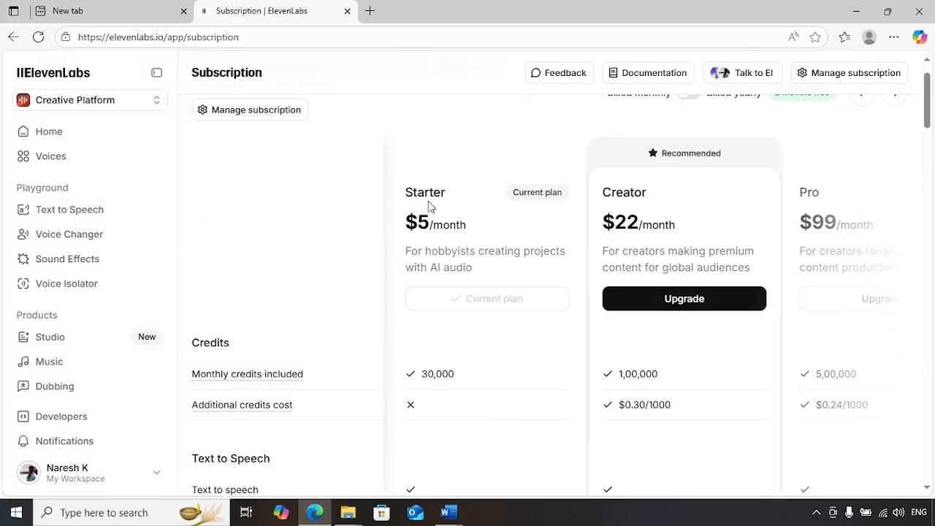
pyautogui.scroll(1, 431, 207)
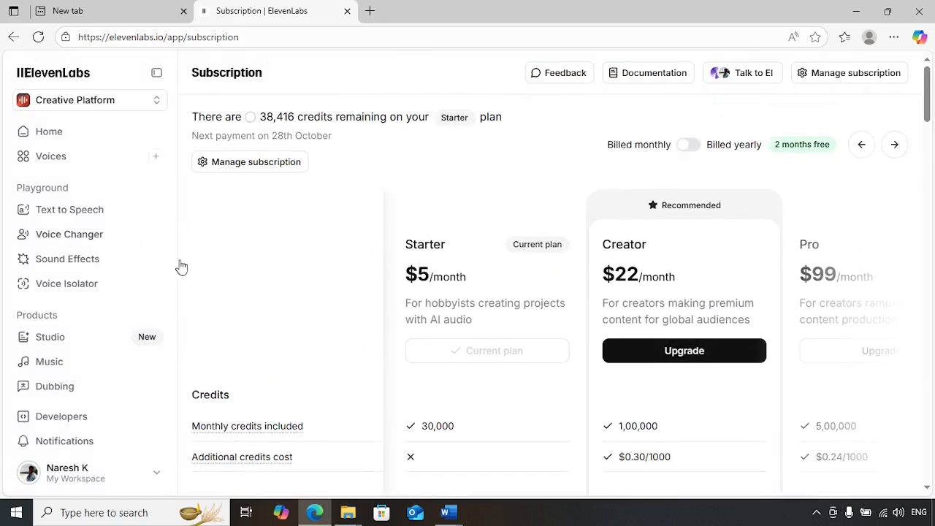
# - Start creating a new Instant Voice Clone from the voice library
pyautogui.click(49, 159)
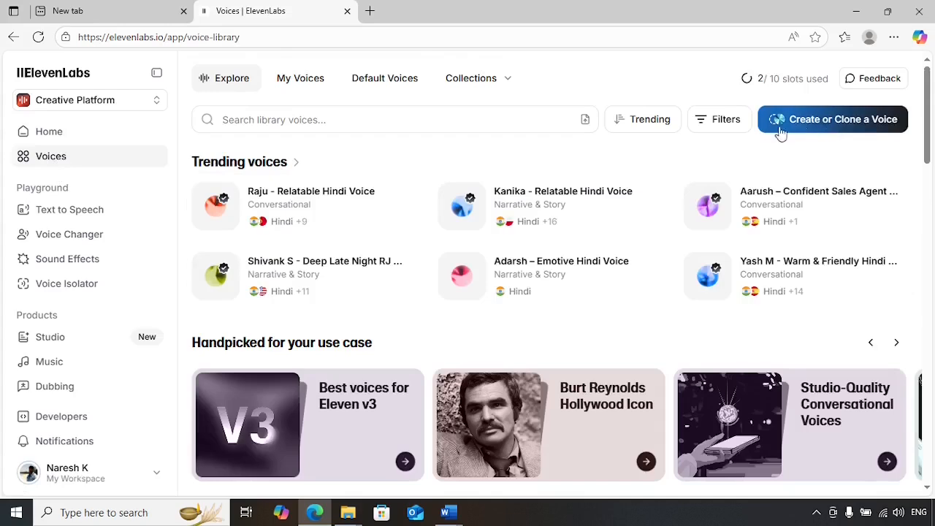
pyautogui.click(820, 129)
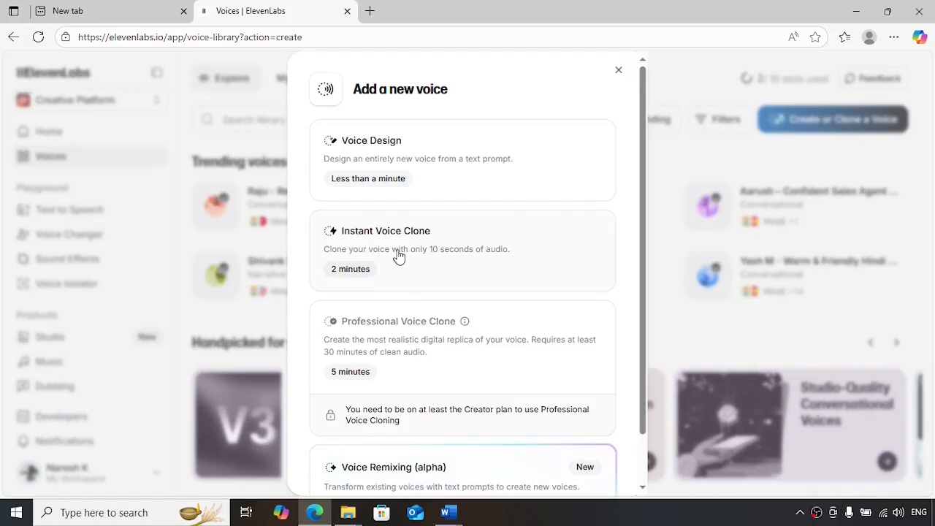
pyautogui.click(397, 255)
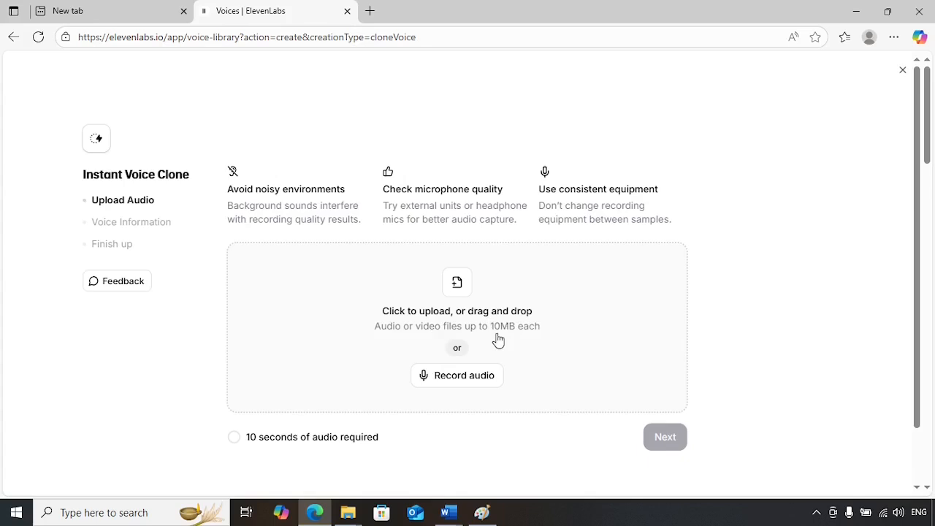
# - Upload three MP4 files from the AI Course for Intermediate folder on drive D: as voice samples
pyautogui.click(467, 307)
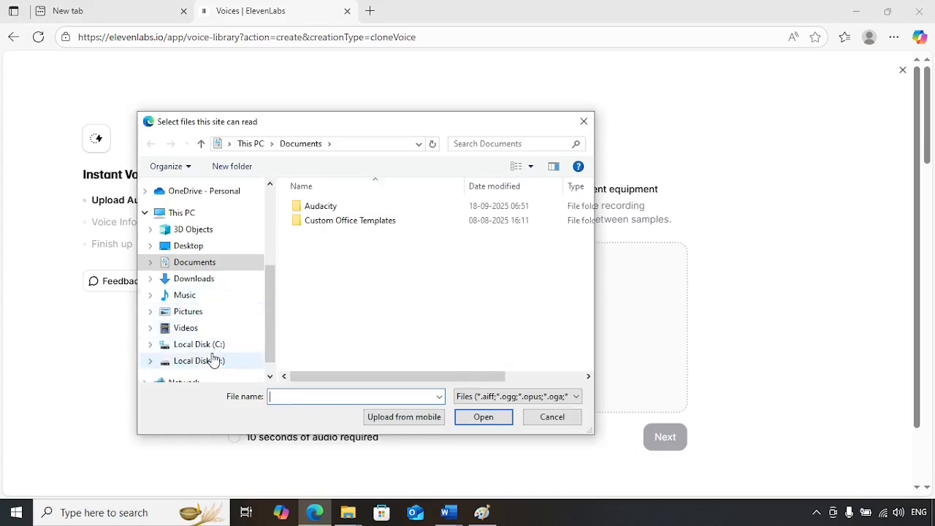
pyautogui.click(212, 360)
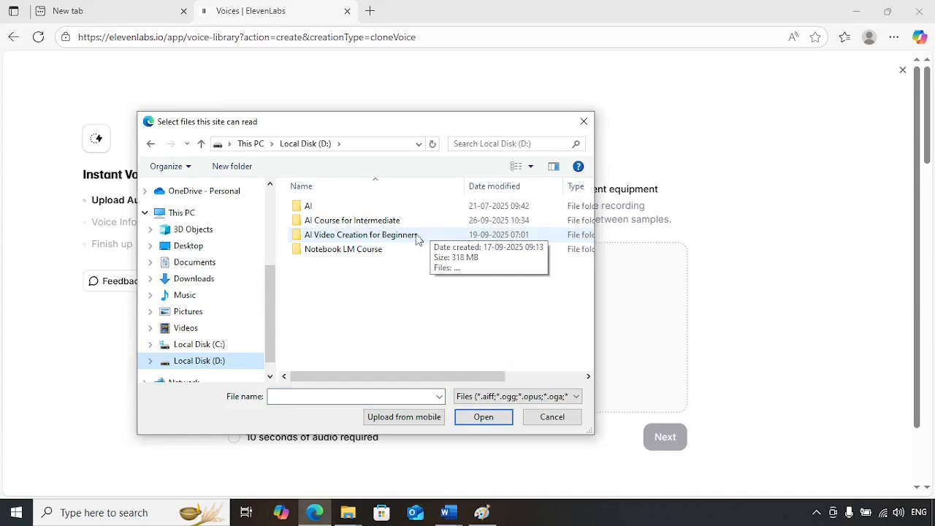
pyautogui.doubleClick(391, 222)
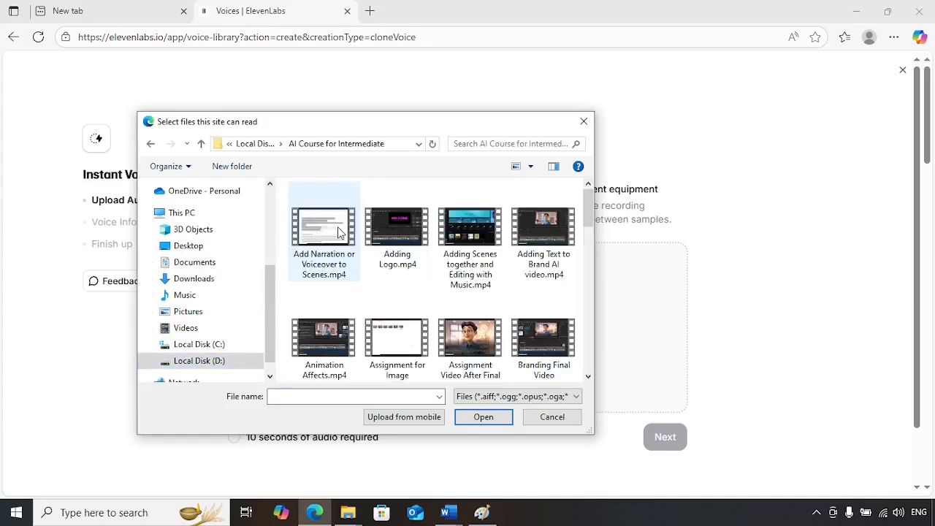
pyautogui.click(339, 232)
pyautogui.keyDown('ctrl'); pyautogui.click(402, 233); pyautogui.keyUp('ctrl')
pyautogui.keyDown('ctrl'); pyautogui.click(462, 233); pyautogui.keyUp('ctrl')
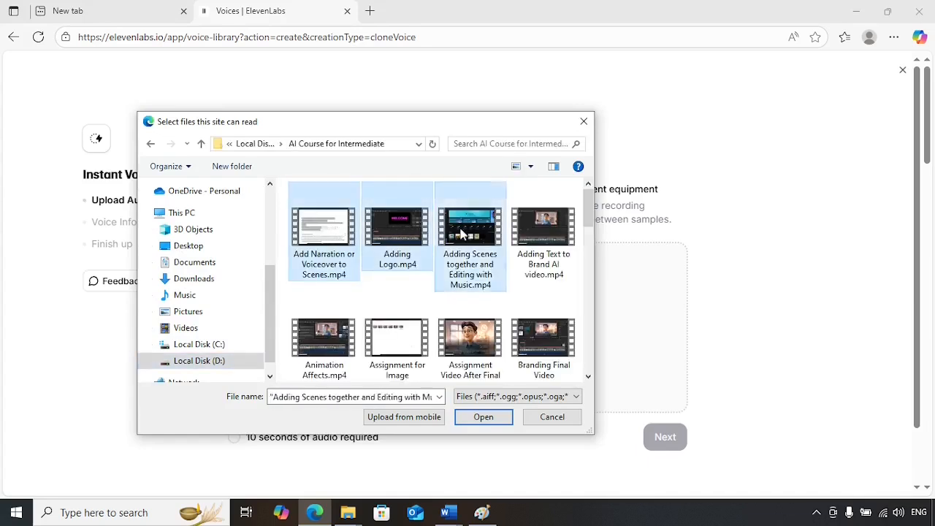
pyautogui.click(501, 424)
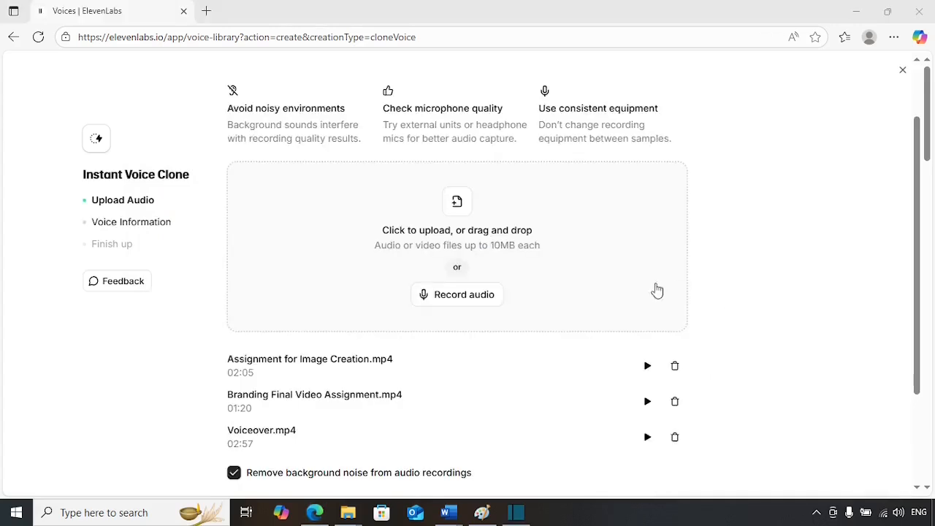
# - Proceed to the voice information with background noise removal enabled and play the preview of the cloned voice
pyautogui.scroll(-1, 643, 299)
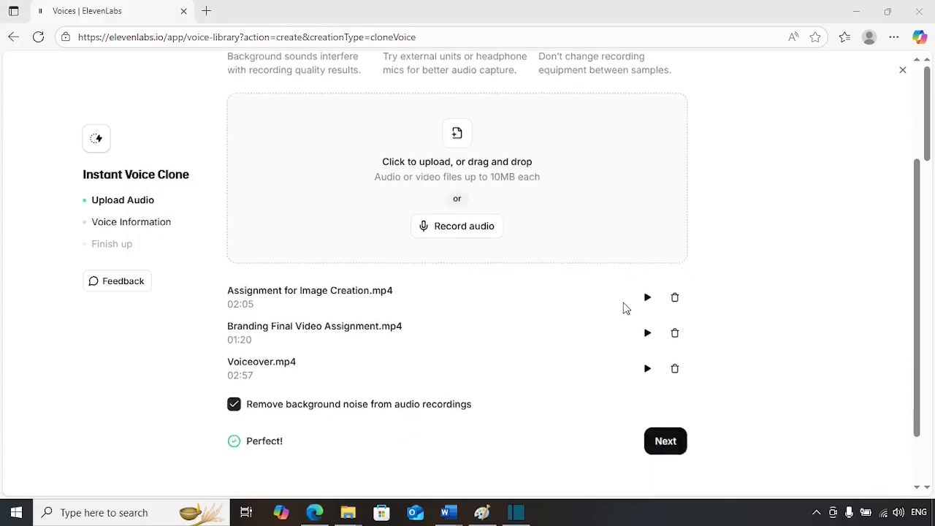
pyautogui.scroll(-1, 624, 306)
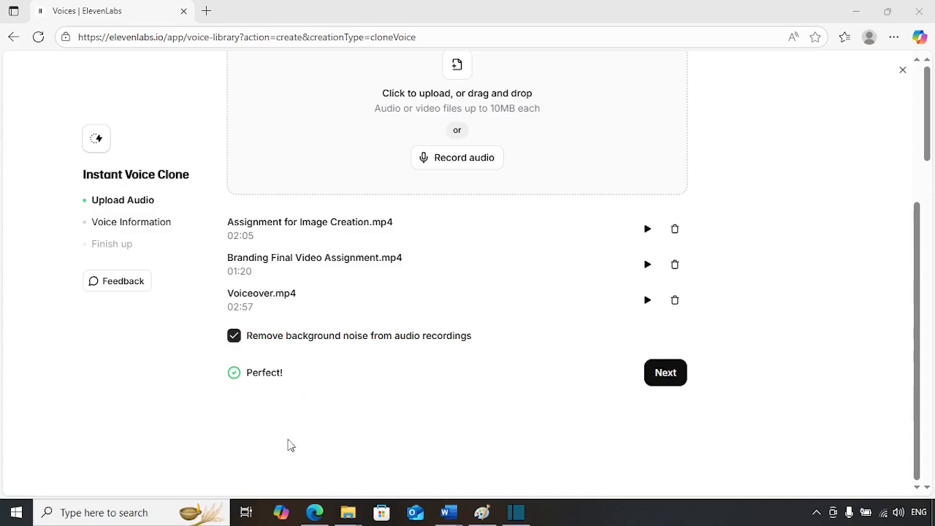
pyautogui.click(665, 374)
pyautogui.scroll(3, 734, 398)
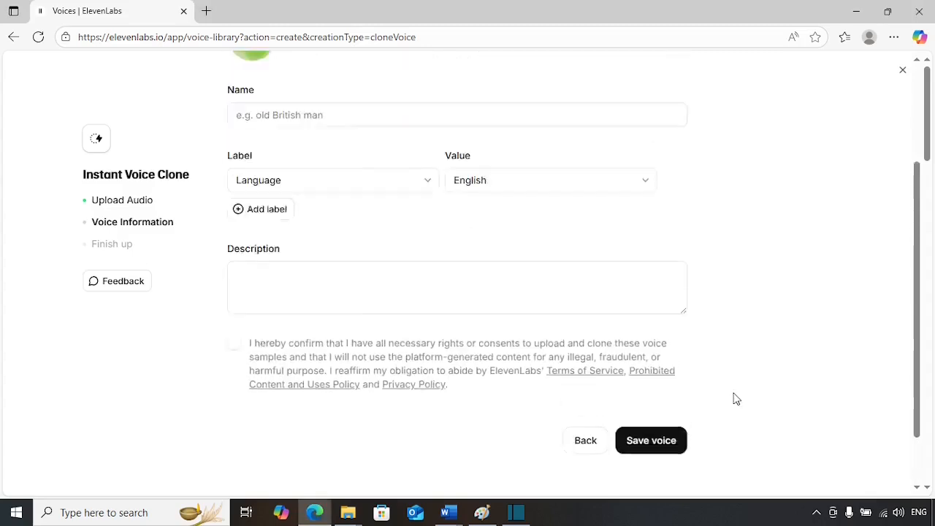
pyautogui.scroll(1, 736, 398)
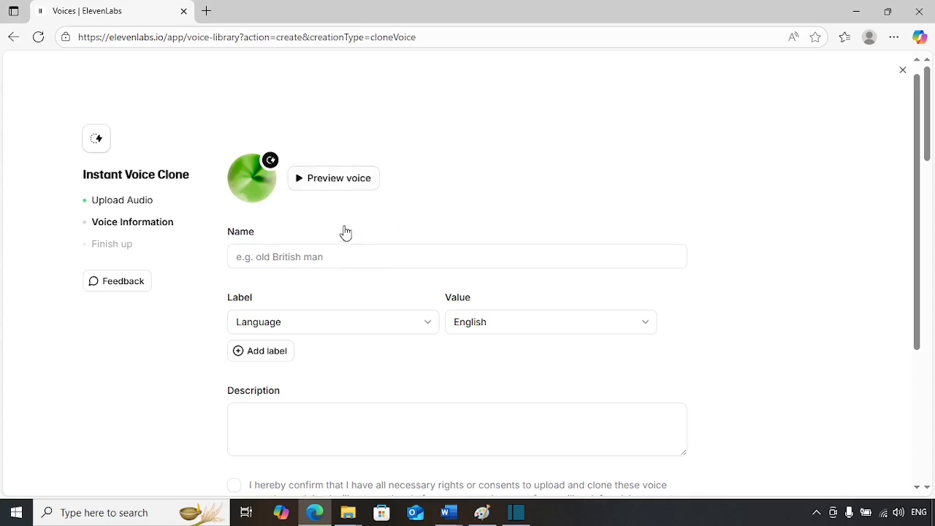
pyautogui.click(330, 189)
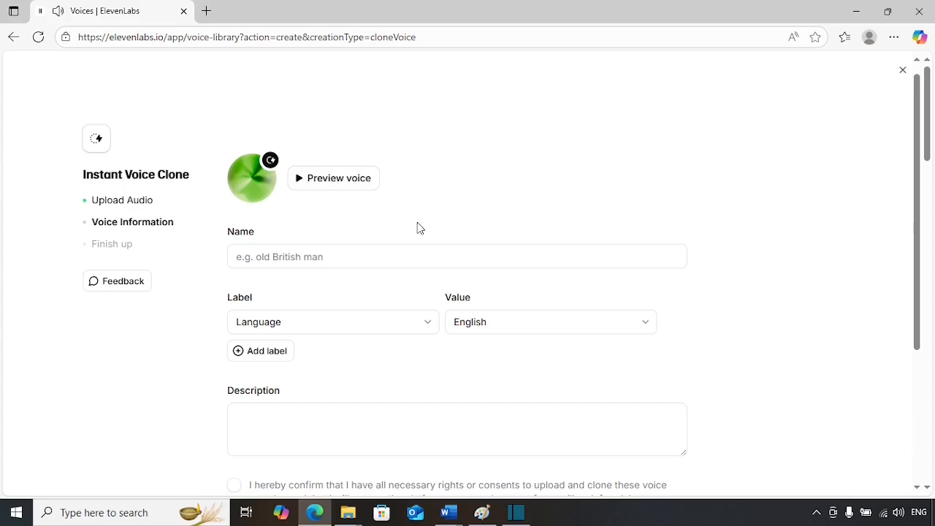
# - Name the clone with the owner's first name plus "AI Cloned Voice" and describe it as "AI Voice for AI Video Generation."
pyautogui.click(274, 260)
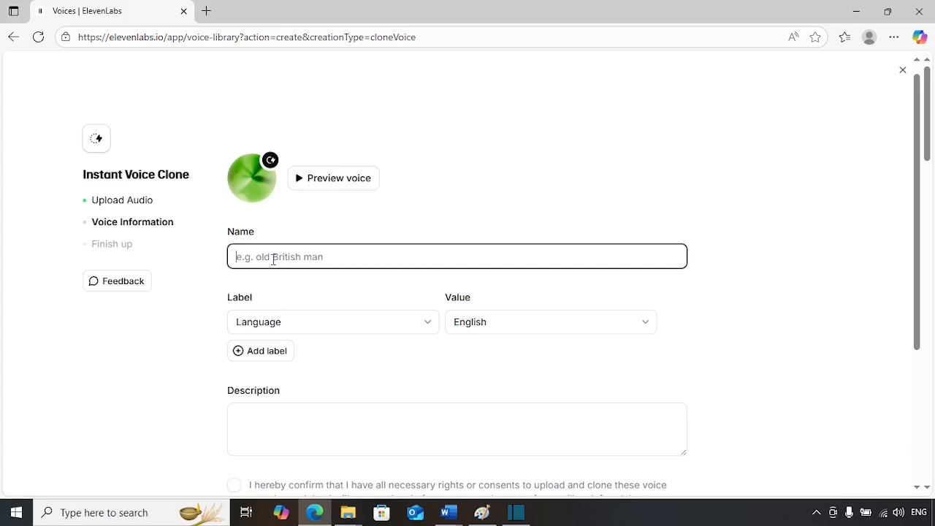
pyautogui.write('Naresh AI Cloned Voice')
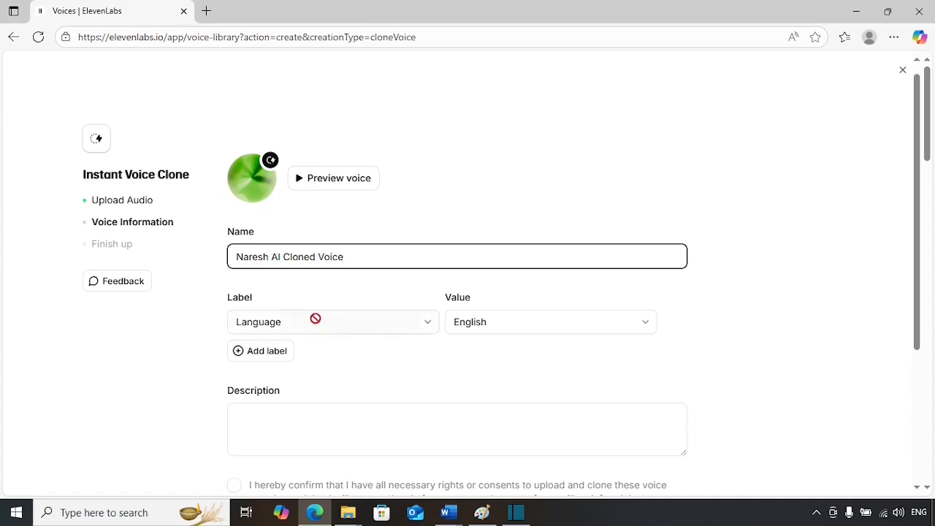
pyautogui.scroll(-1, 528, 332)
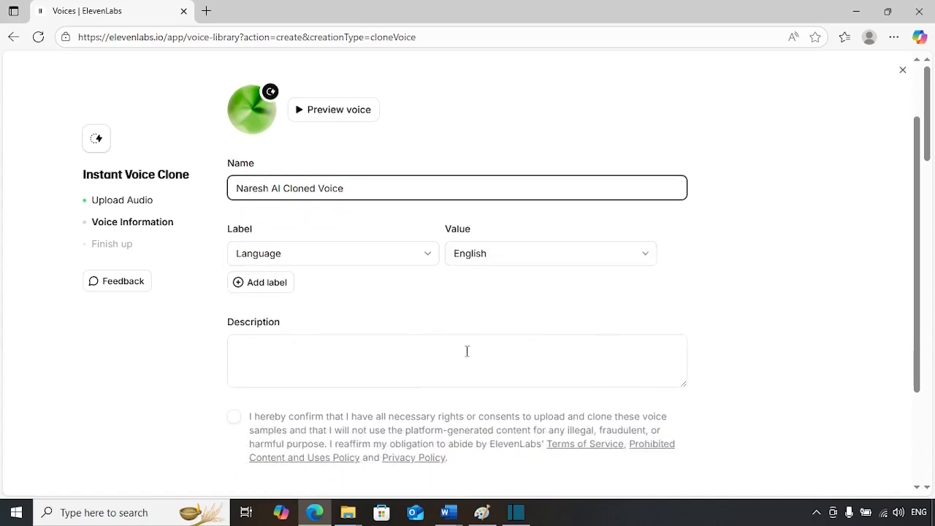
pyautogui.click(267, 359)
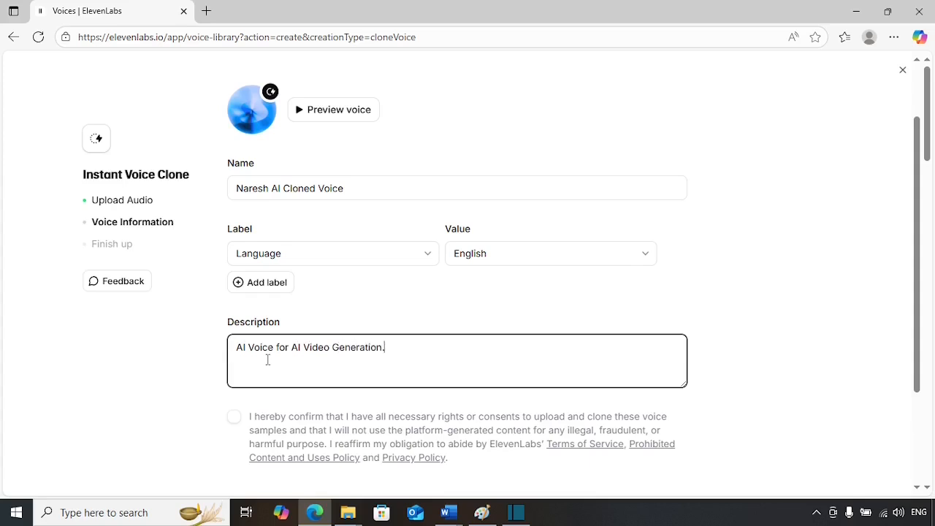
# - Confirm the rights and consent statement, save the cloned voice, and skip the suggestions for trying it out
pyautogui.scroll(-2, 267, 359)
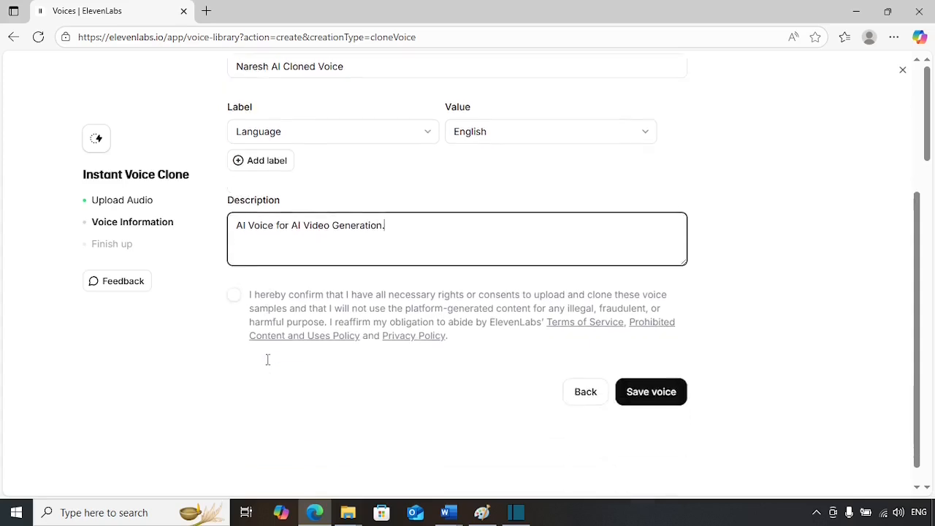
pyautogui.click(234, 280)
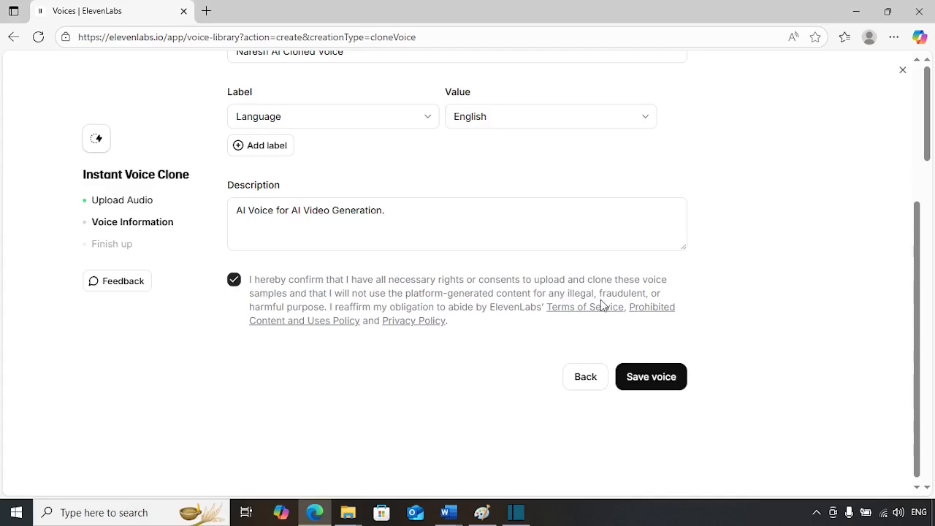
pyautogui.scroll(2, 575, 311)
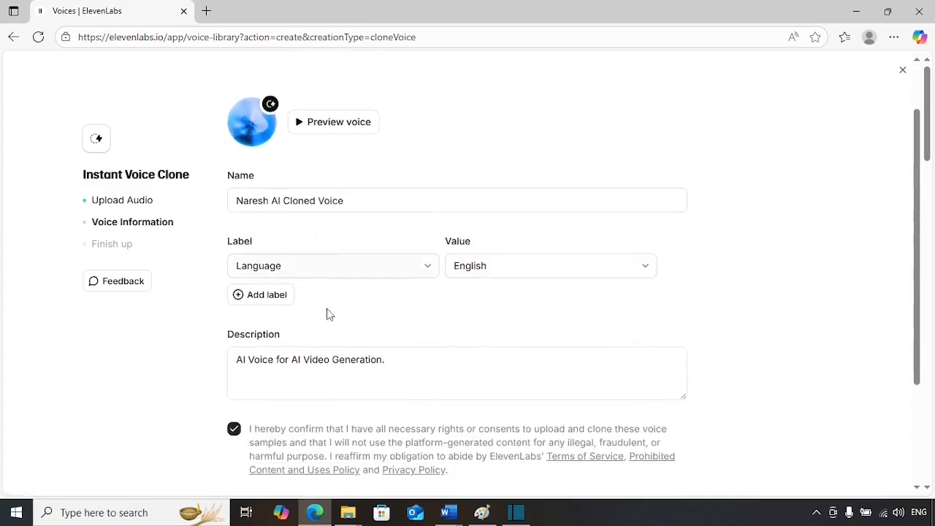
pyautogui.scroll(-1, 346, 307)
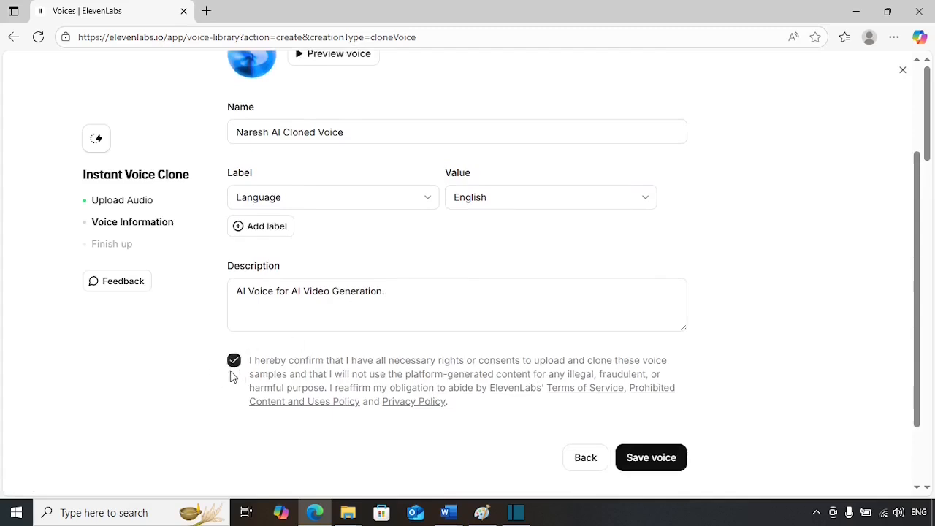
pyautogui.click(652, 462)
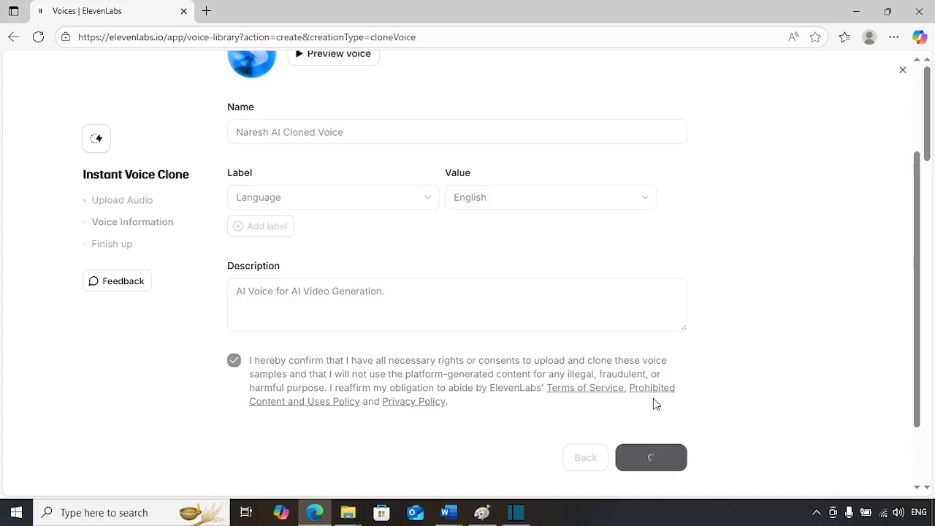
pyautogui.scroll(1, 630, 375)
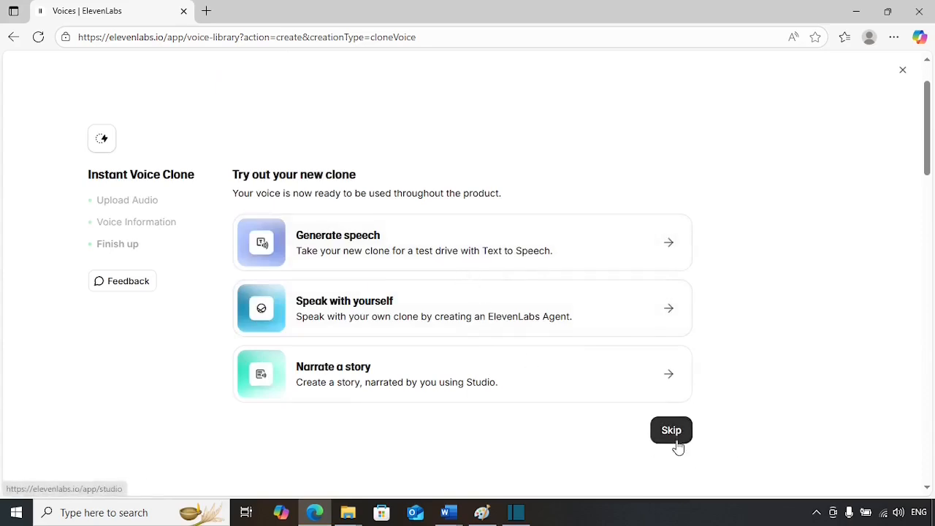
pyautogui.click(673, 437)
# - Go to Text to Speech and choose the newly created AI cloned voice
pyautogui.click(47, 210)
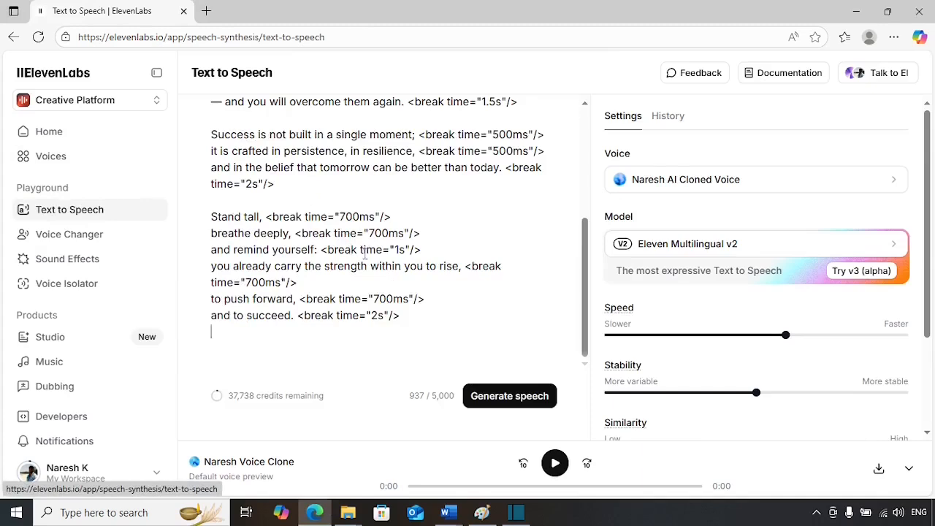
pyautogui.click(658, 188)
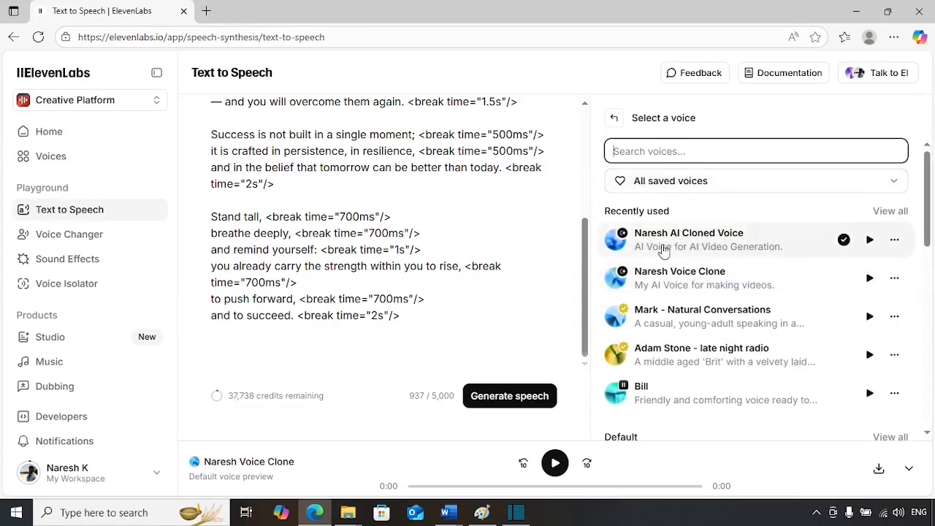
pyautogui.click(699, 247)
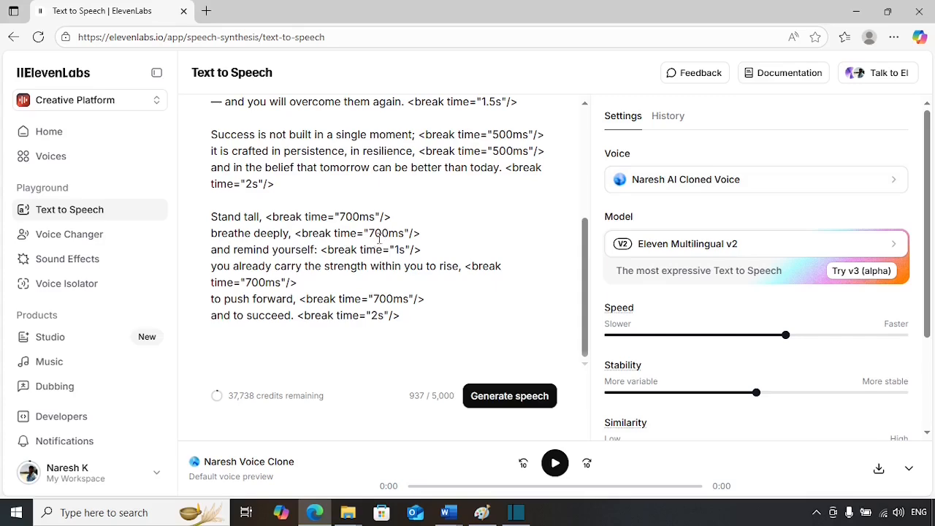
# - Review the full script with its break tags and examine the voice settings from Speed through Speaker boost
pyautogui.scroll(3, 368, 248)
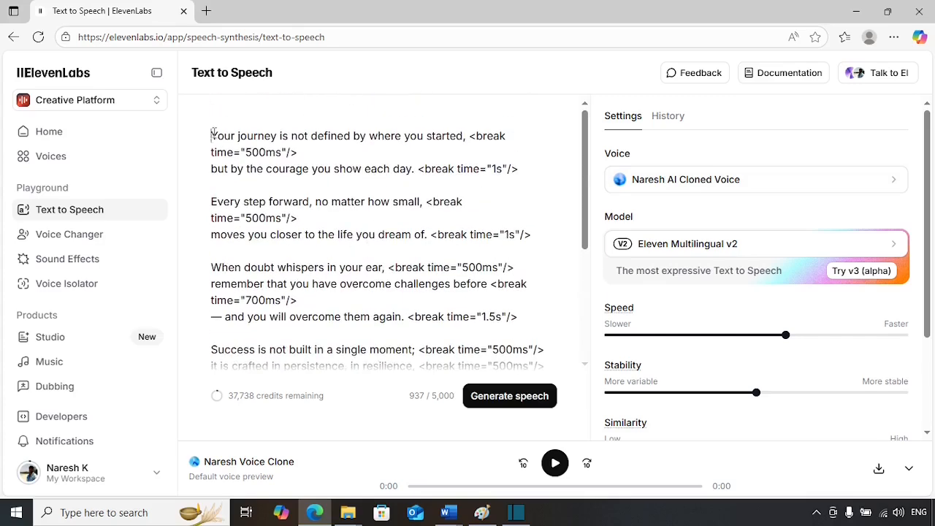
pyautogui.moveTo(211, 133); pyautogui.dragTo(413, 318)
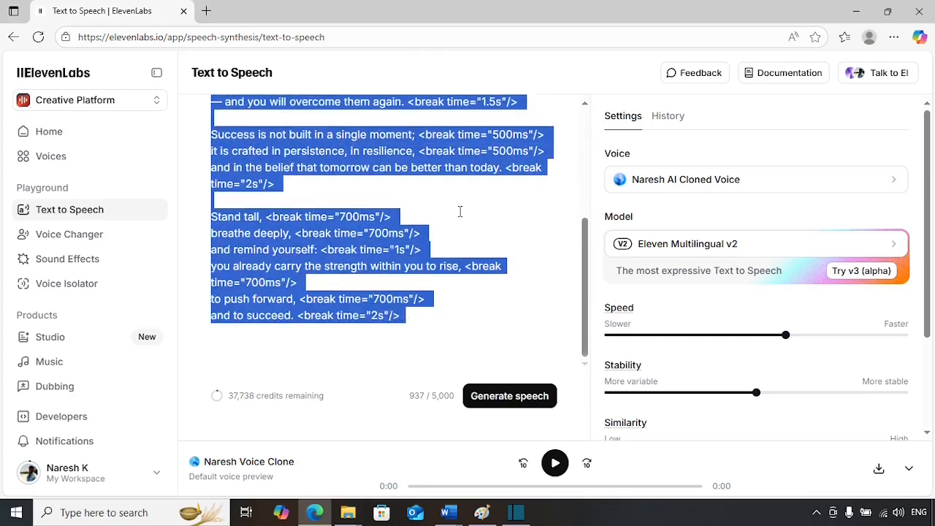
pyautogui.click(460, 212)
pyautogui.scroll(4, 460, 211)
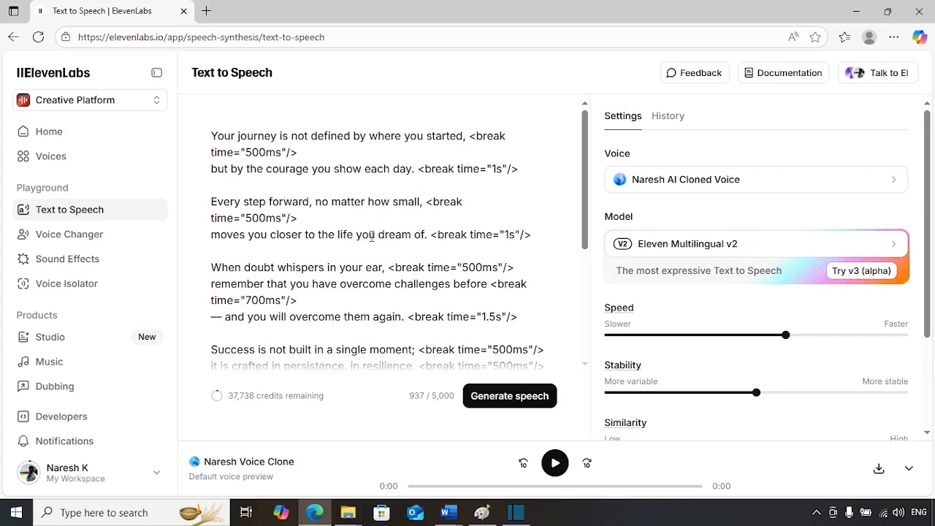
pyautogui.scroll(-4, 425, 287)
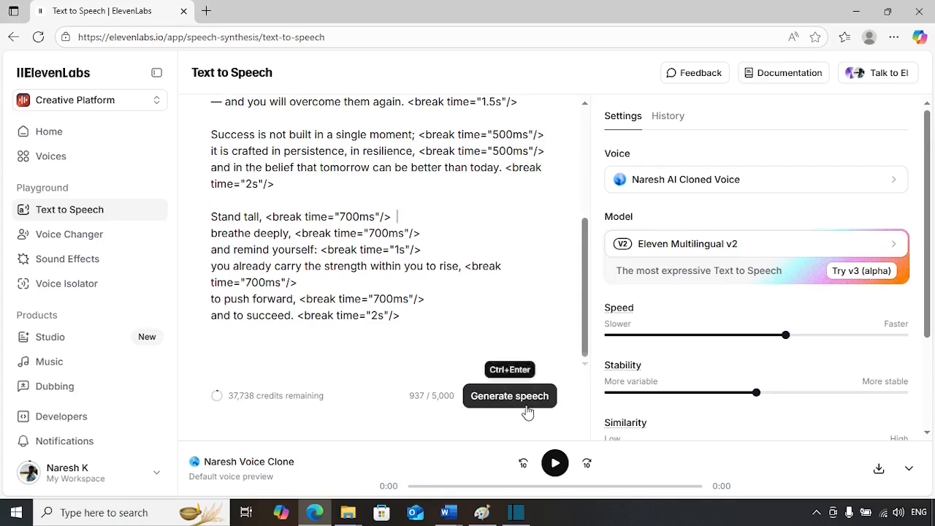
pyautogui.scroll(-1, 718, 389)
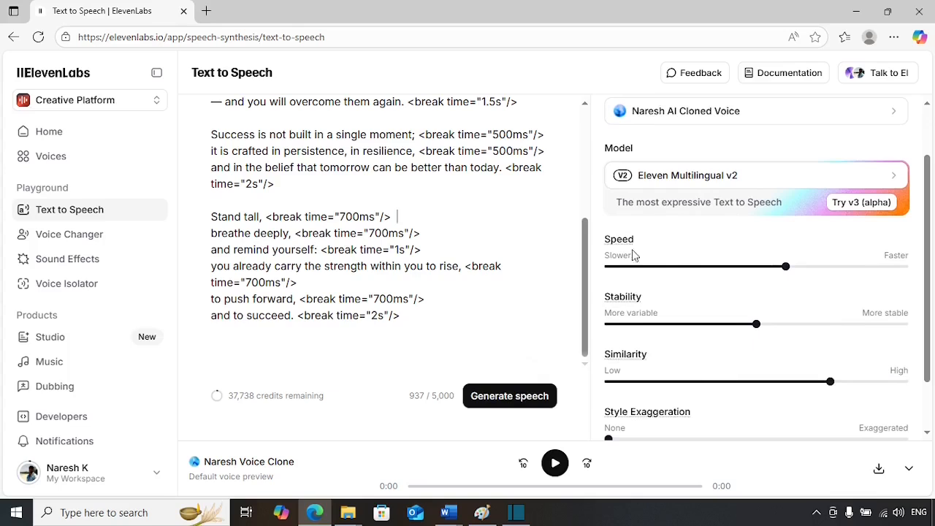
pyautogui.scroll(-1, 700, 343)
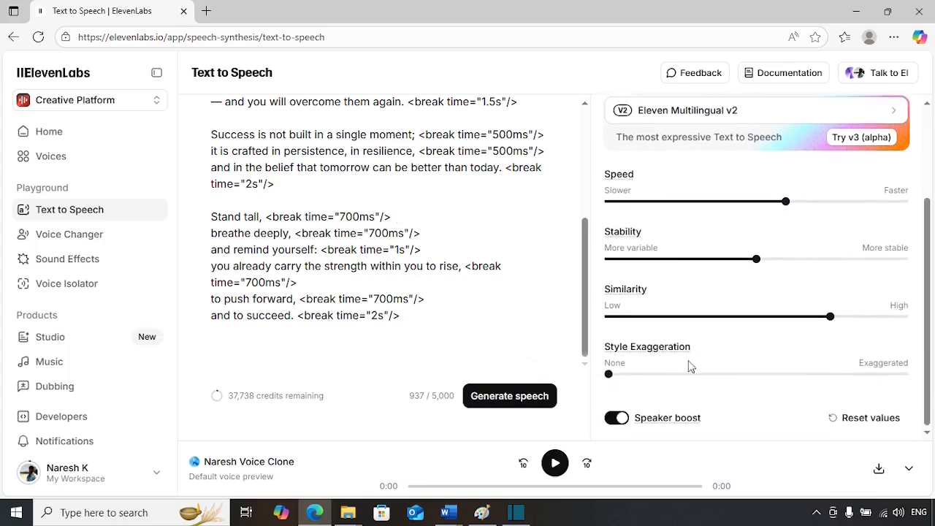
pyautogui.scroll(1, 702, 344)
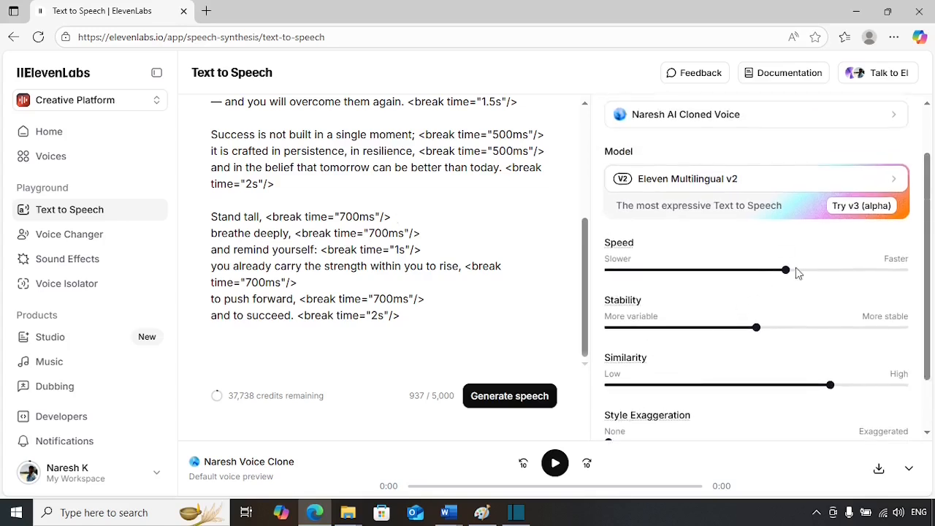
# - Lower the speech speed to 0.89 and reduce Stability slightly to about 46%
pyautogui.moveTo(785, 273)
pyautogui.moveTo(785, 278); pyautogui.dragTo(722, 284)
pyautogui.moveTo(749, 334); pyautogui.dragTo(741, 335)
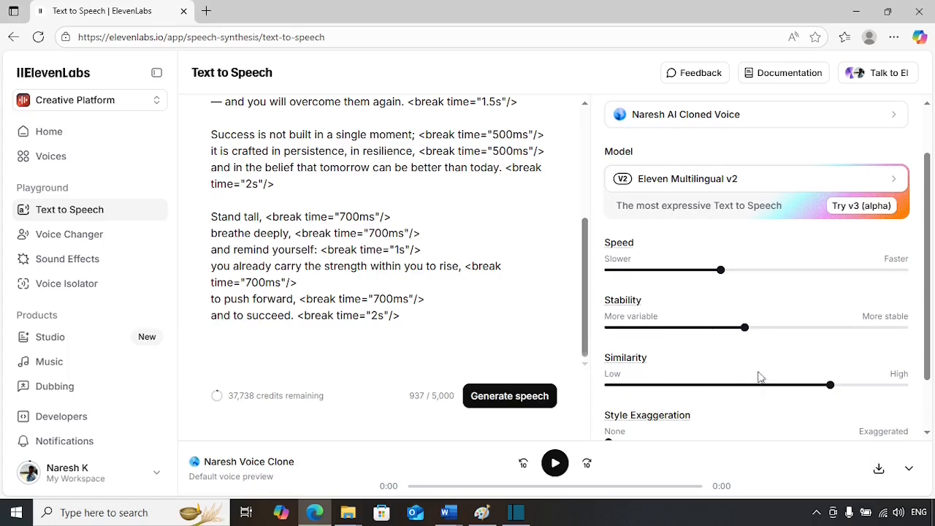
# - Generate speech from the whole script with the cloned voice, listen to part of it, and pause the playback
pyautogui.scroll(3, 482, 292)
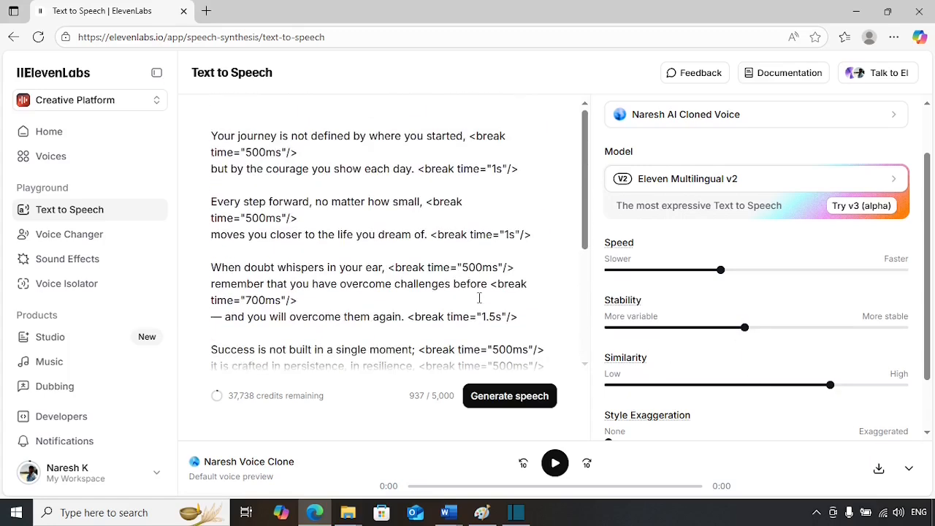
pyautogui.scroll(-3, 434, 276)
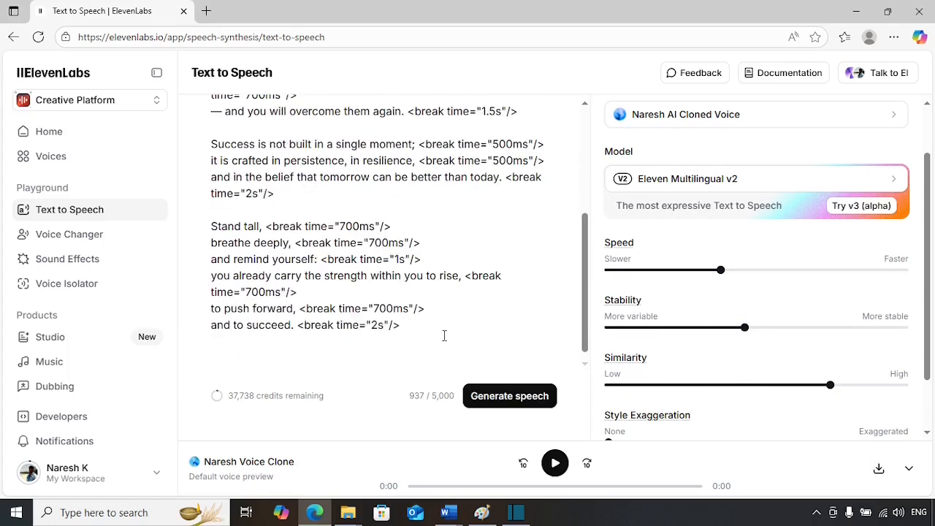
pyautogui.click(504, 408)
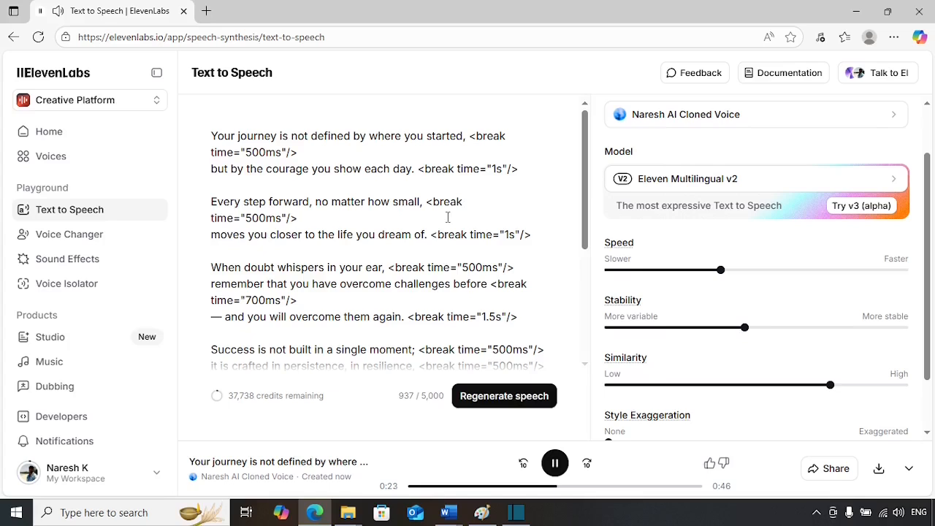
pyautogui.click(557, 465)
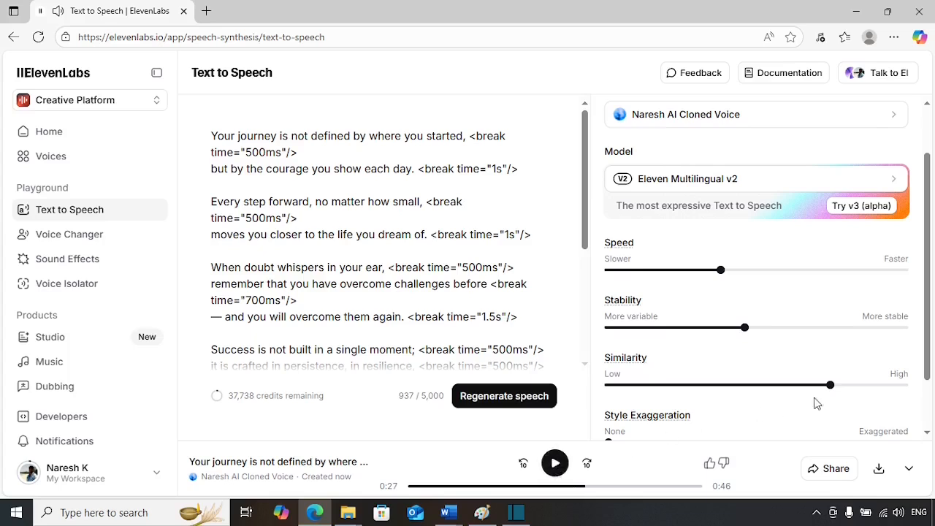
# - Raise Similarity to its maximum, set Speed to 0.87, and regenerate the speech
pyautogui.moveTo(833, 389)
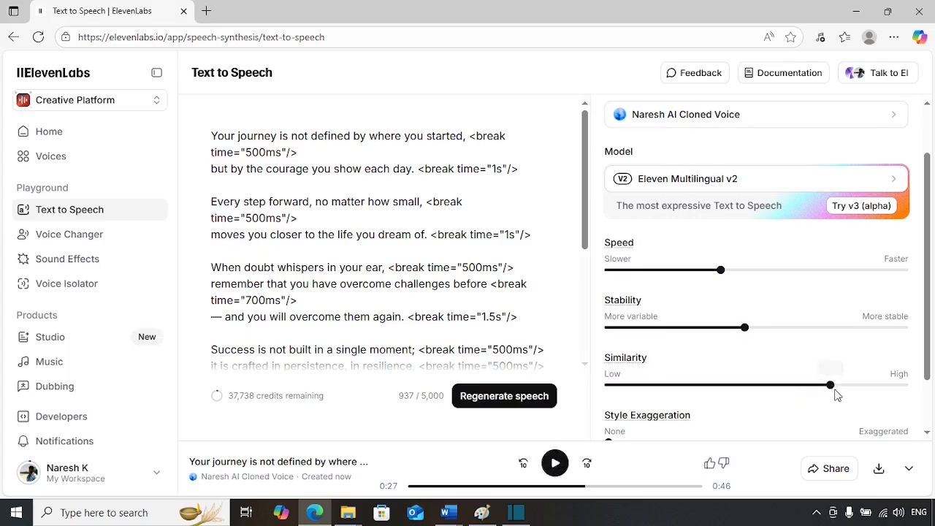
pyautogui.moveTo(834, 392); pyautogui.dragTo(915, 387)
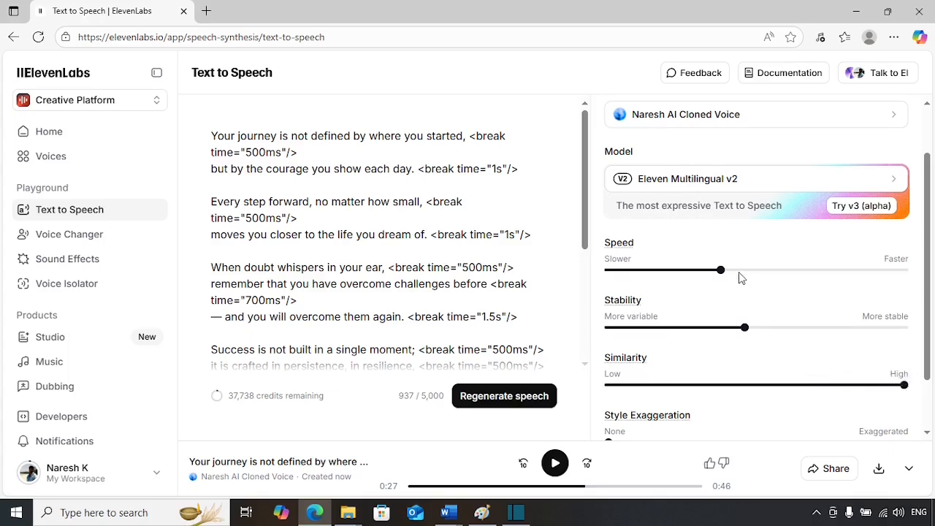
pyautogui.moveTo(723, 277)
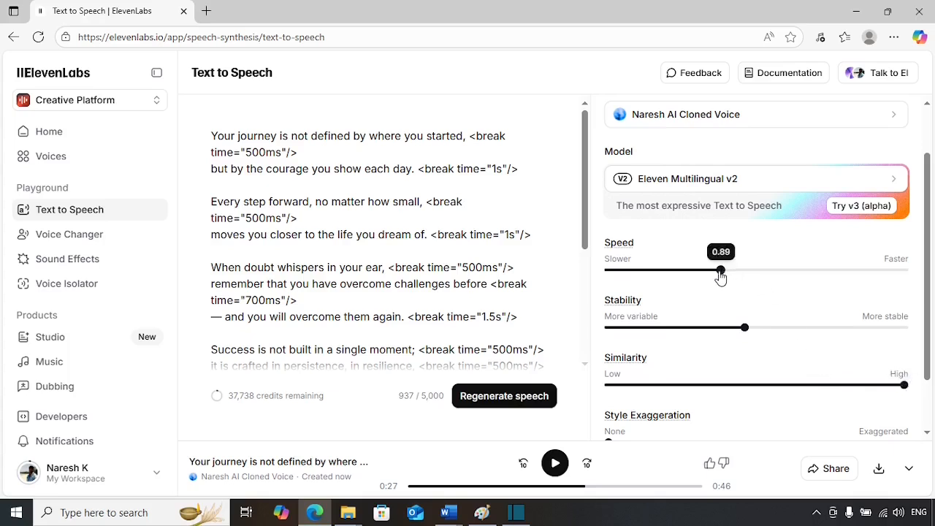
pyautogui.moveTo(722, 278); pyautogui.dragTo(709, 272)
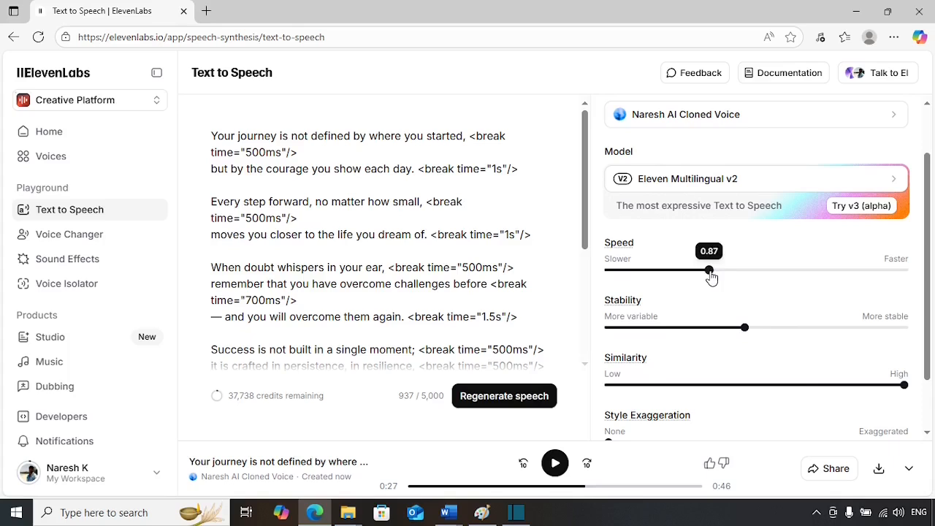
pyautogui.click(515, 399)
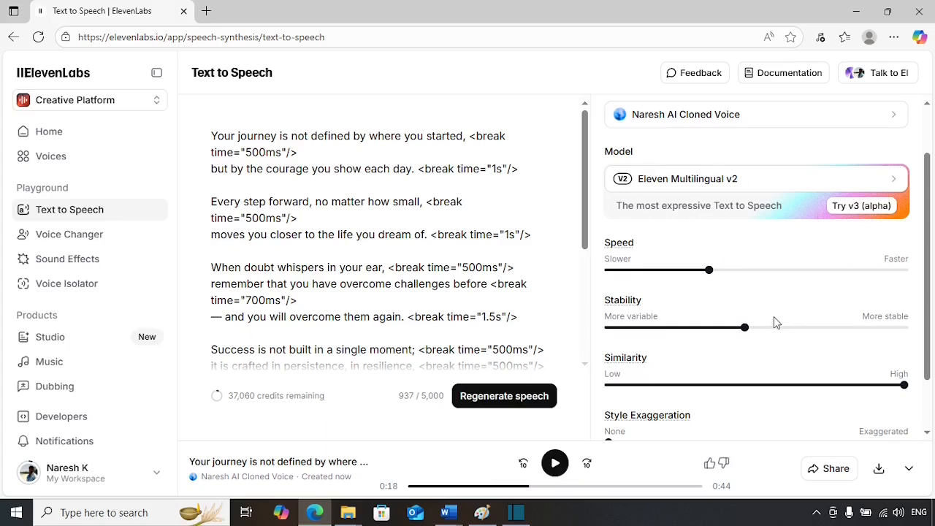
# - Download the regenerated speech as an MP3 file and close the downloads list
pyautogui.scroll(-1, 774, 316)
pyautogui.click(546, 301)
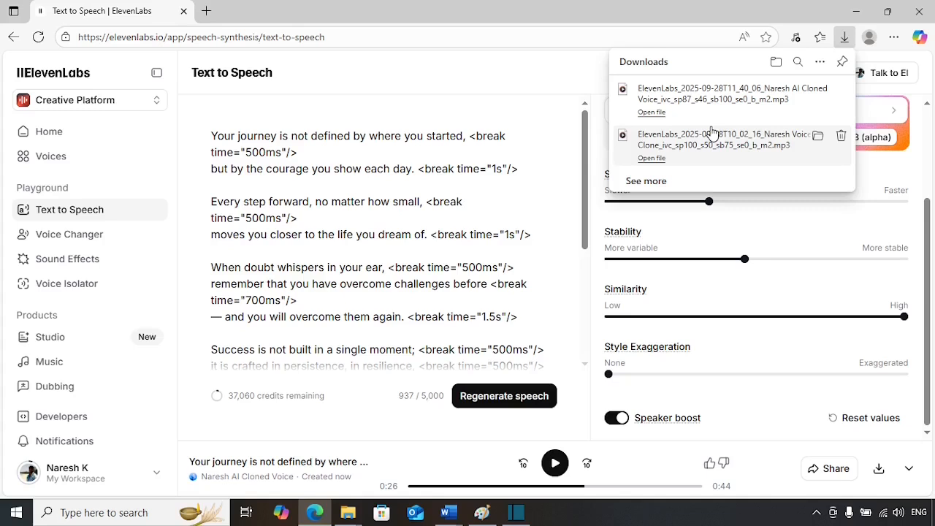
pyautogui.click(488, 83)
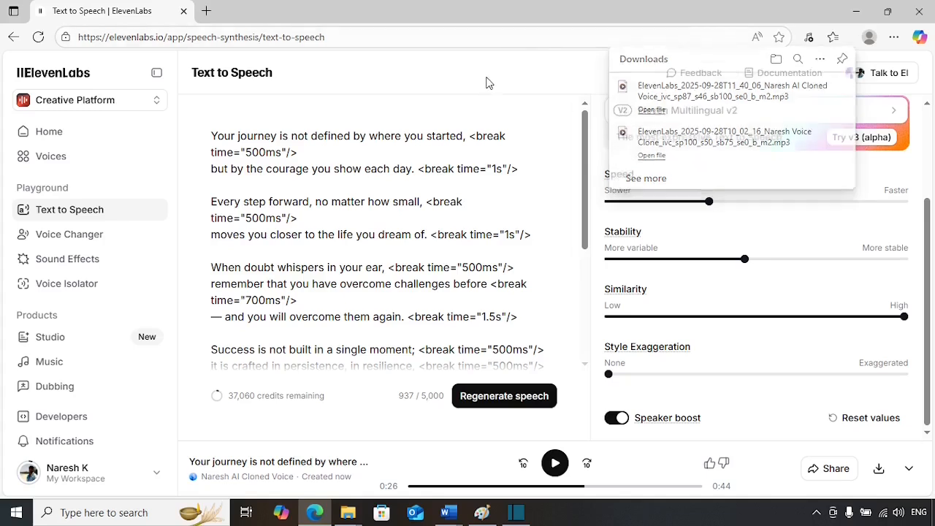